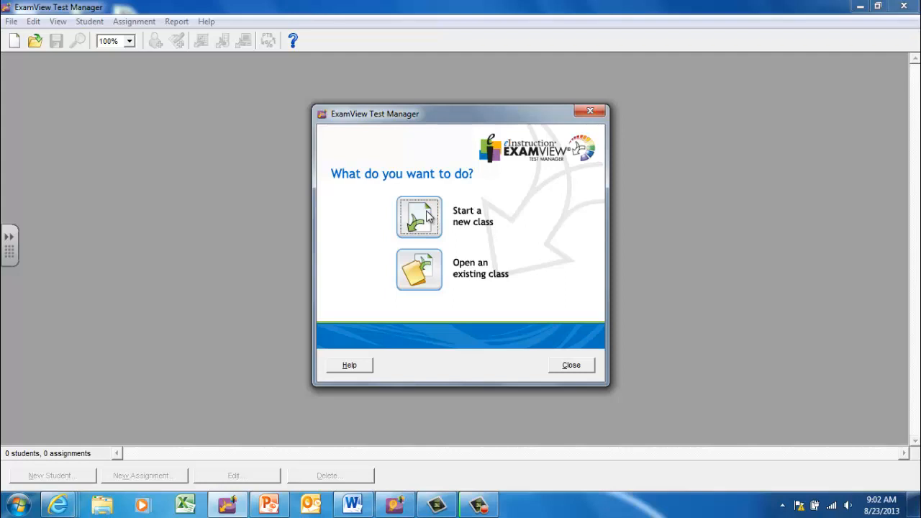
Step: Create a new class named 'Sample Class' and confirm it
{"action": "left_click", "coordinate": [427, 216]}
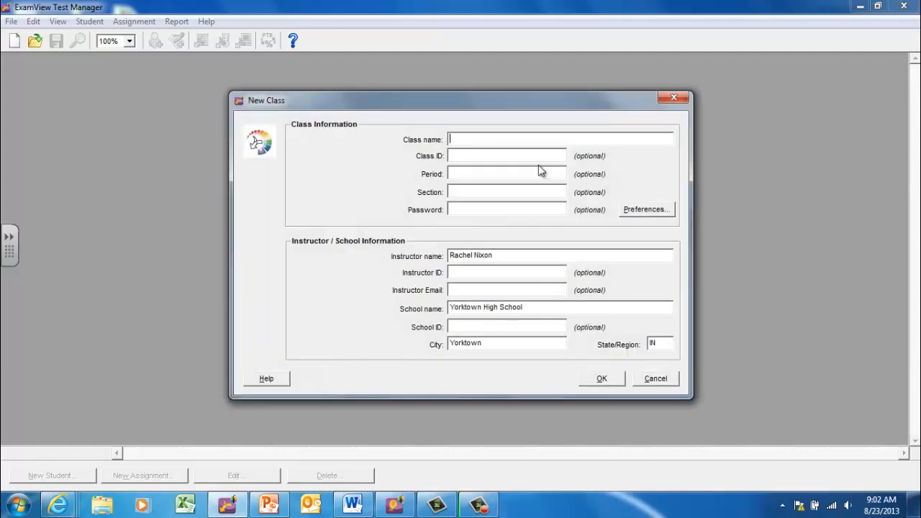
{"action": "type", "text": "Sample Class"}
{"action": "left_click", "coordinate": [602, 380]}
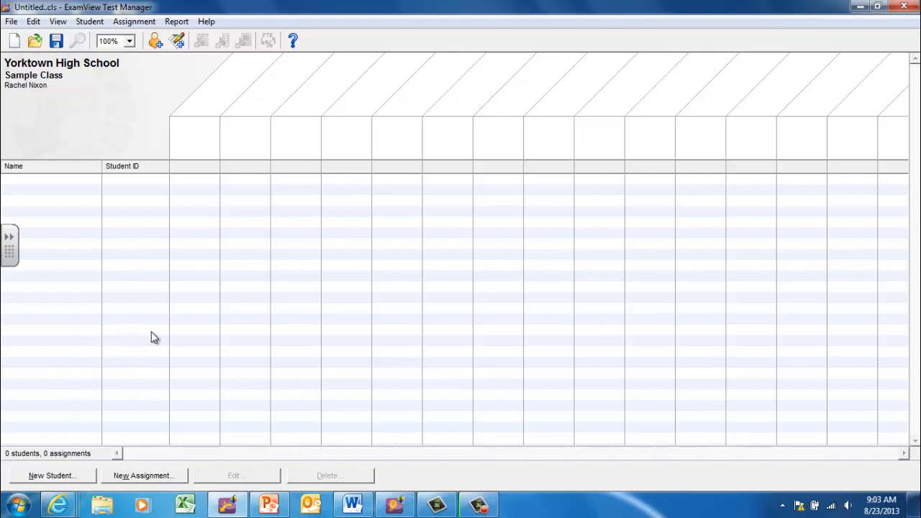
Step: Add the first student with first name, last name and student ID
{"action": "left_click", "coordinate": [68, 475]}
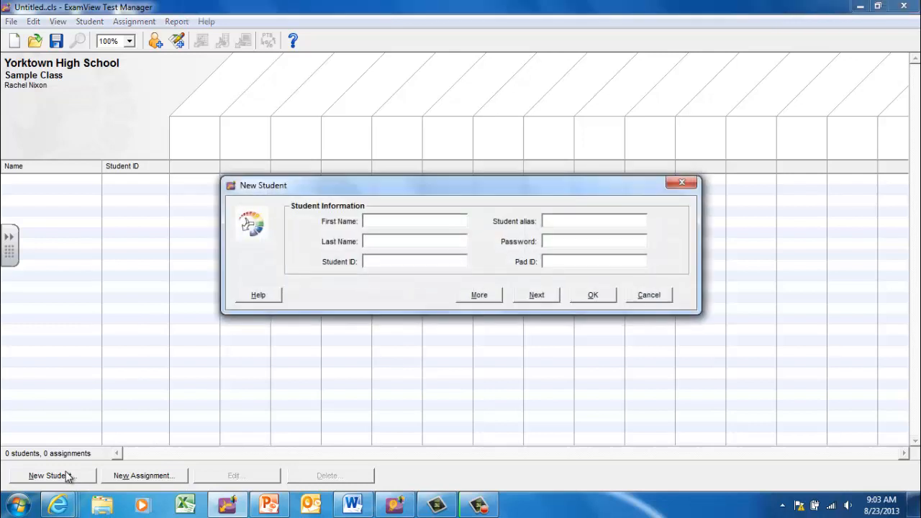
{"action": "type", "text": "Rachel"}
{"action": "type", "text": "Nixon"}
{"action": "type", "text": "rnixon"}
{"action": "left_click", "coordinate": [536, 295]}
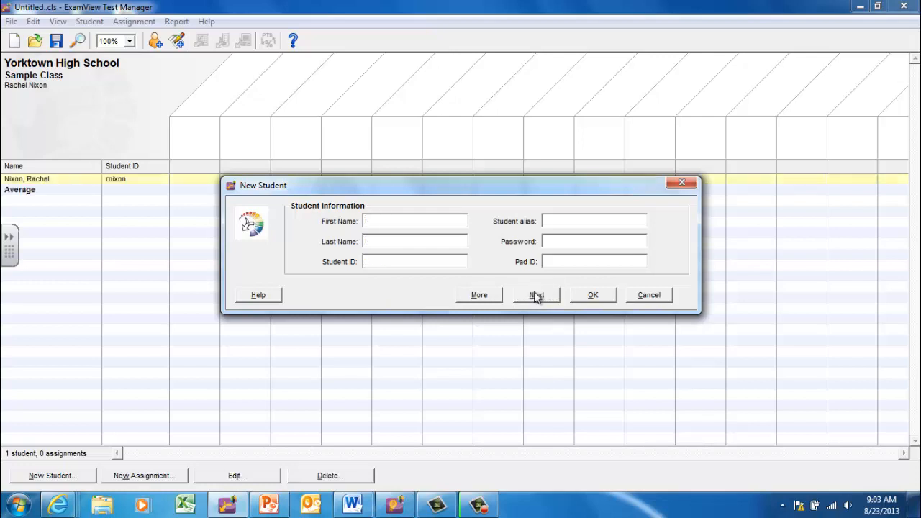
Step: Enter the second student's first name, surname and student ID, correcting a surname typo
{"action": "type", "text": "Troy"}
{"action": "key", "text": "Tab"}
{"action": "type", "text": "Dave"}
{"action": "key", "text": "BackSpace"}
{"action": "type", "text": "is"}
{"action": "key", "text": "Tab"}
{"action": "type", "text": "tdavis"}
{"action": "left_click", "coordinate": [536, 295]}
Step: Enter the third student's first name, last name and student ID, then finish
{"action": "type", "text": "Jo"}
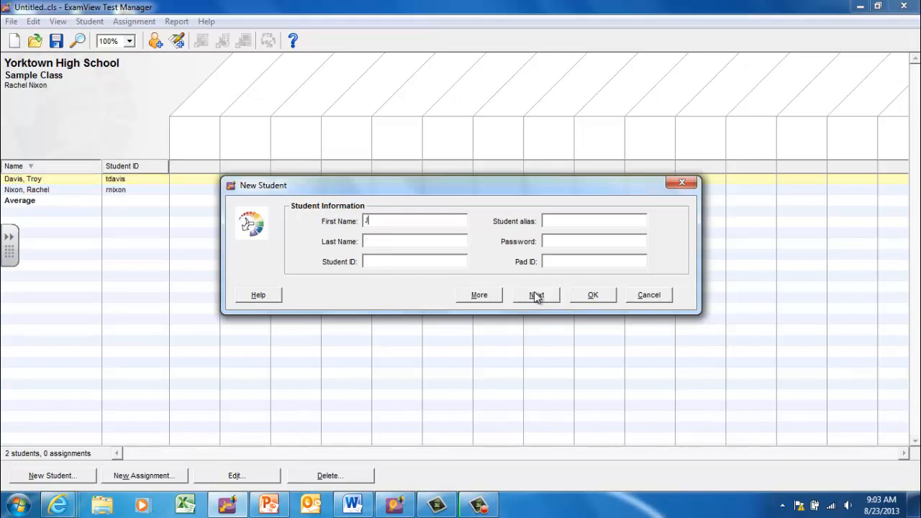
{"action": "key", "text": "Tab"}
{"action": "type", "text": "Cox"}
{"action": "key", "text": "Tab"}
{"action": "type", "text": "jcox"}
{"action": "left_click", "coordinate": [605, 297]}
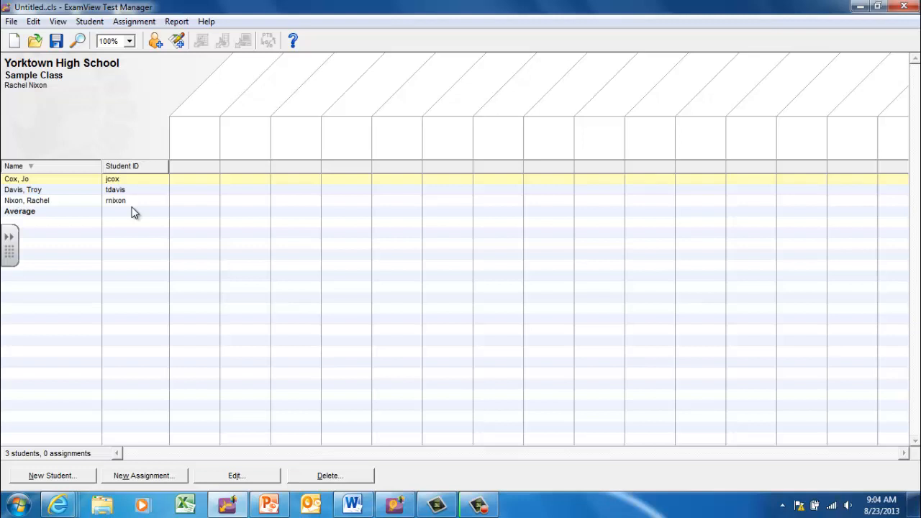
Step: Save the class as 'Sample Class' in H:\Exam View\Classes
{"action": "left_click", "coordinate": [11, 22]}
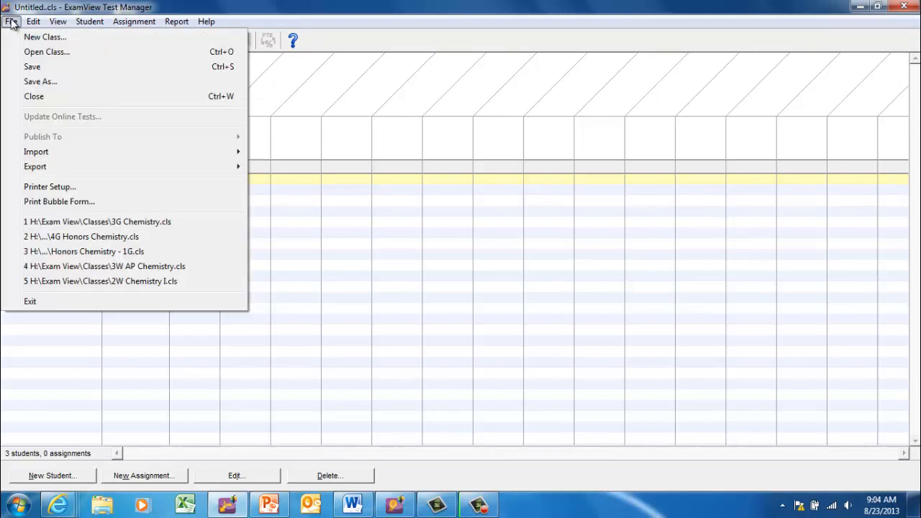
{"action": "left_click", "coordinate": [72, 81]}
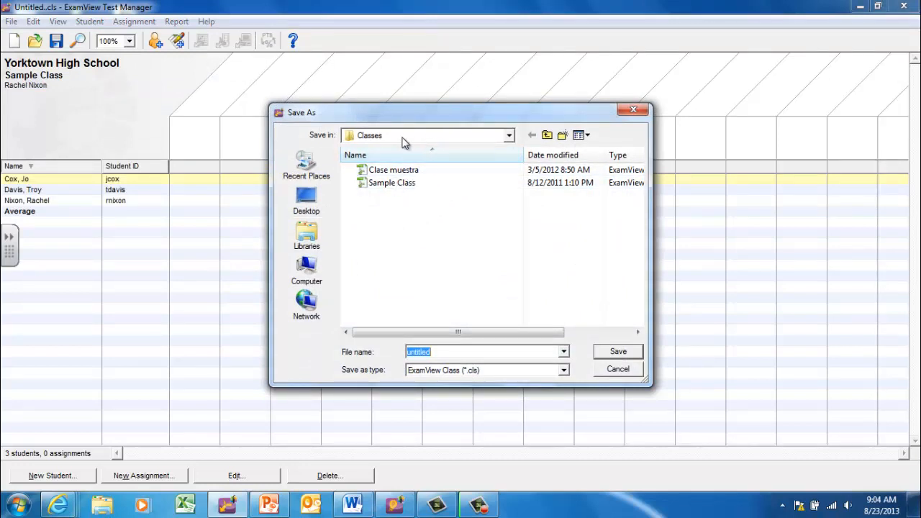
{"action": "left_click", "coordinate": [307, 270]}
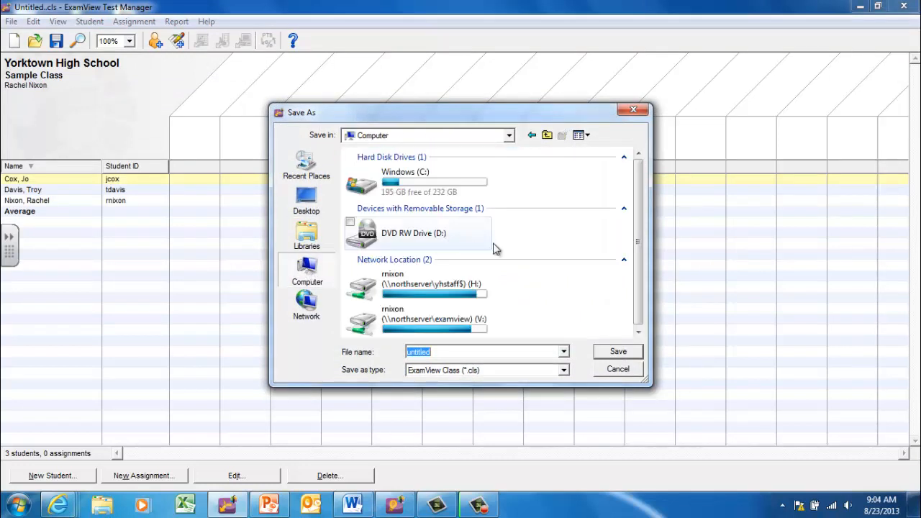
{"action": "left_click", "coordinate": [419, 288]}
{"action": "double_click", "coordinate": [419, 287]}
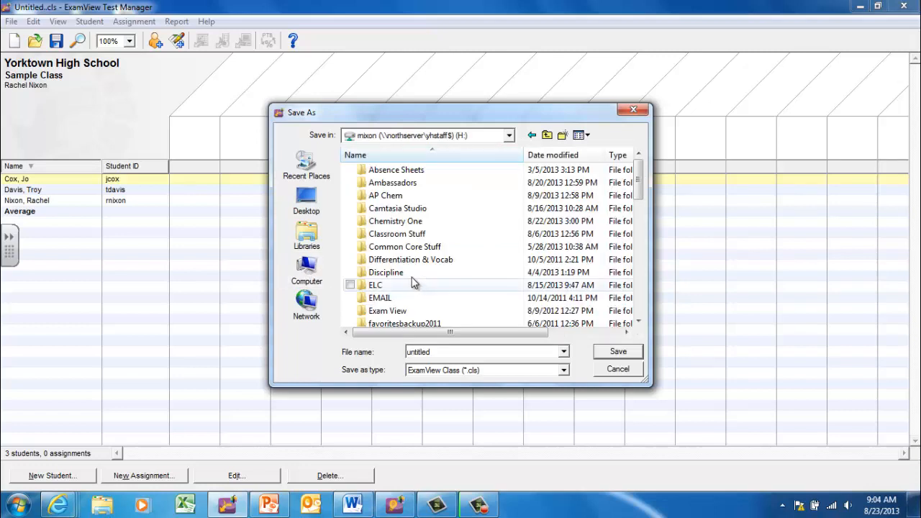
{"action": "double_click", "coordinate": [381, 316]}
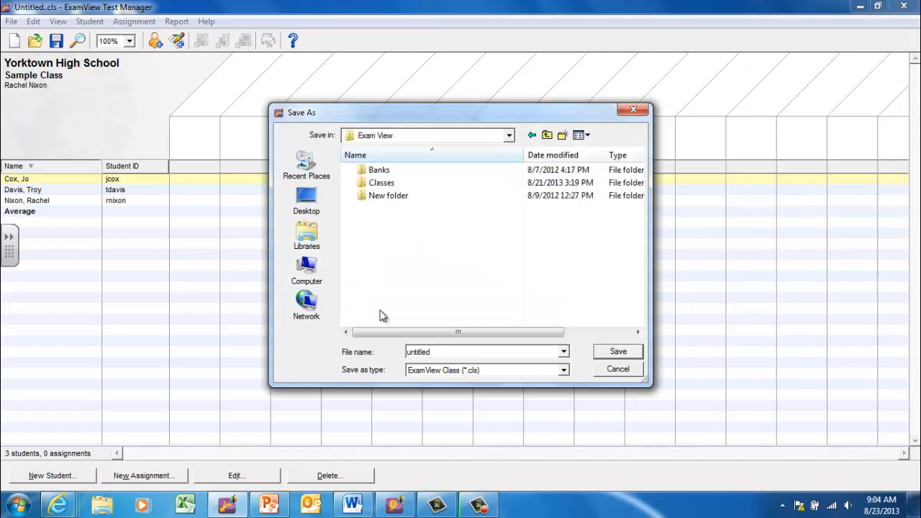
{"action": "left_click", "coordinate": [384, 184]}
{"action": "double_click", "coordinate": [383, 184]}
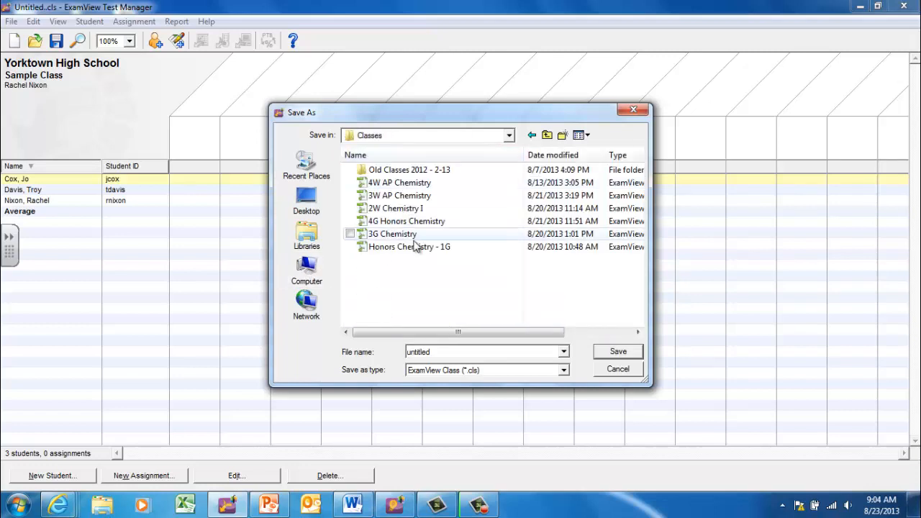
{"action": "double_click", "coordinate": [440, 351]}
{"action": "type", "text": "Sam"}
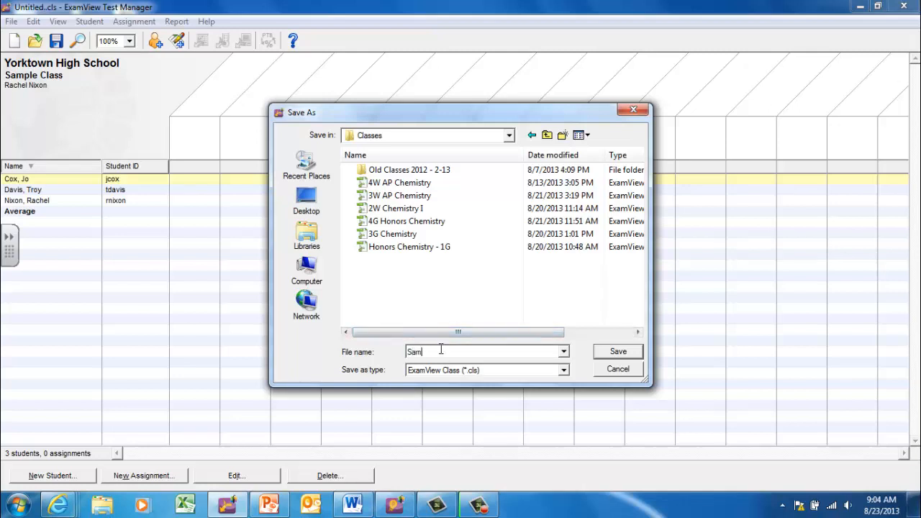
{"action": "type", "text": "ple Class"}
{"action": "left_click", "coordinate": [618, 352]}
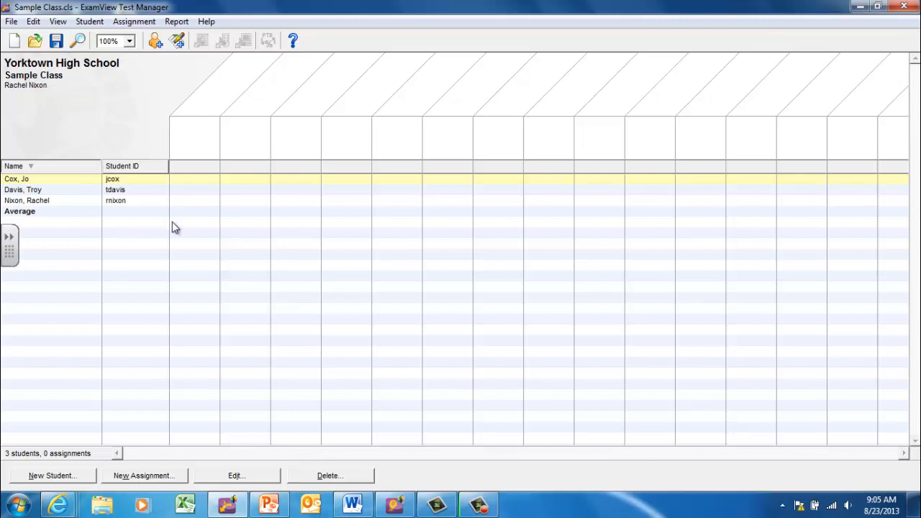
Step: Keep the current colour scheme without future prompts, and bring up the Report menu
{"action": "left_click", "coordinate": [177, 21]}
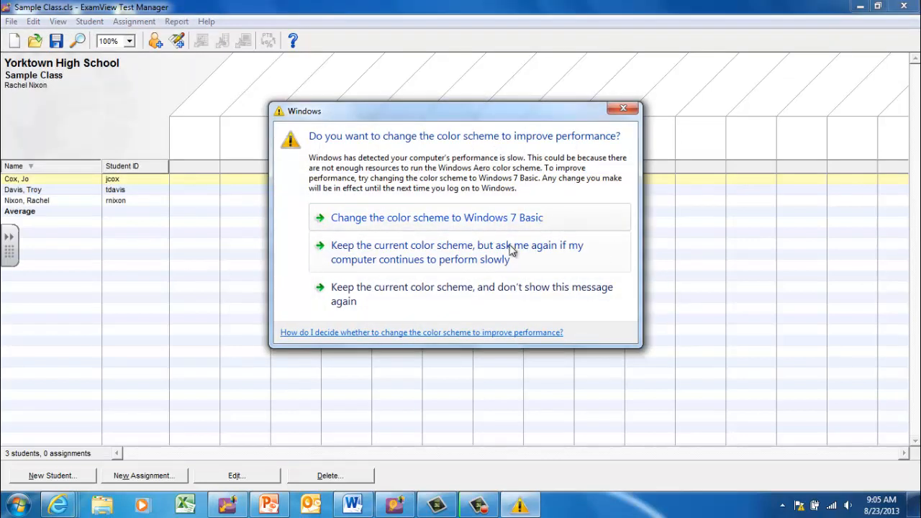
{"action": "left_click", "coordinate": [499, 294]}
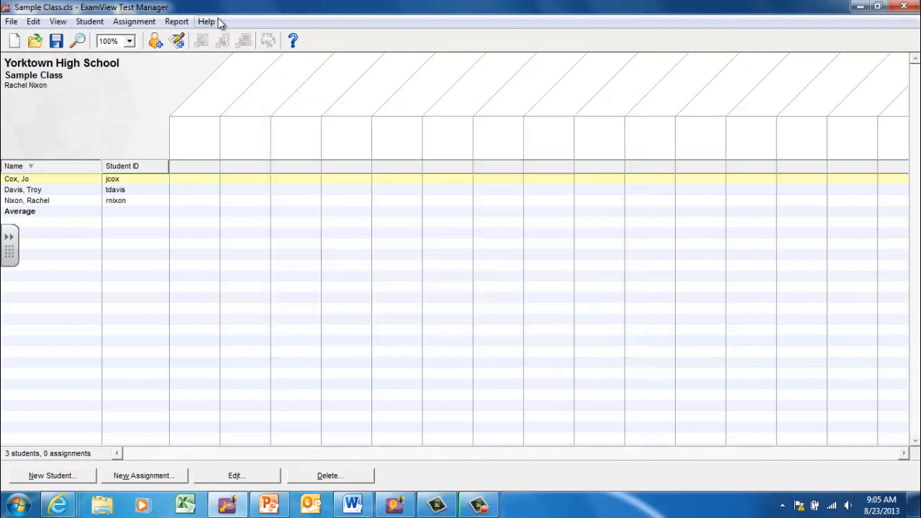
{"action": "left_click", "coordinate": [175, 22]}
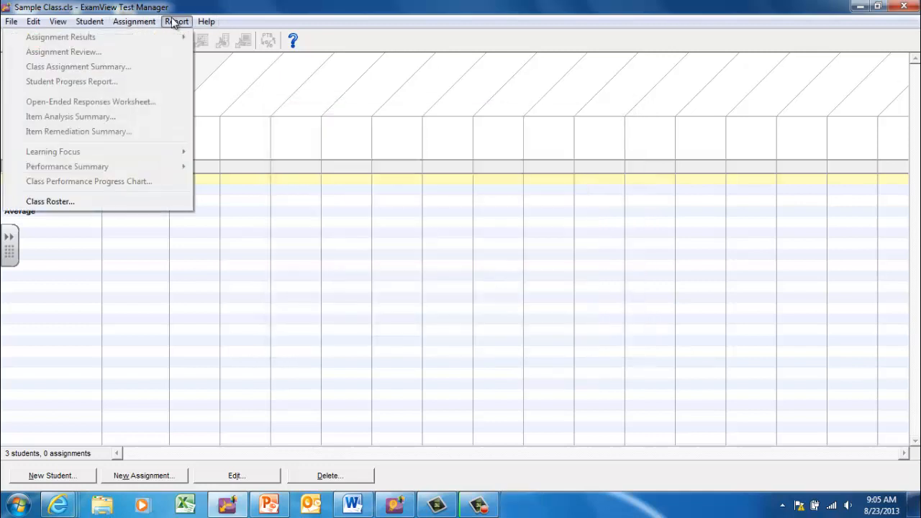
Step: Preview the Class Roster report with Basic information, then close it back to the gradebook
{"action": "left_click", "coordinate": [123, 202]}
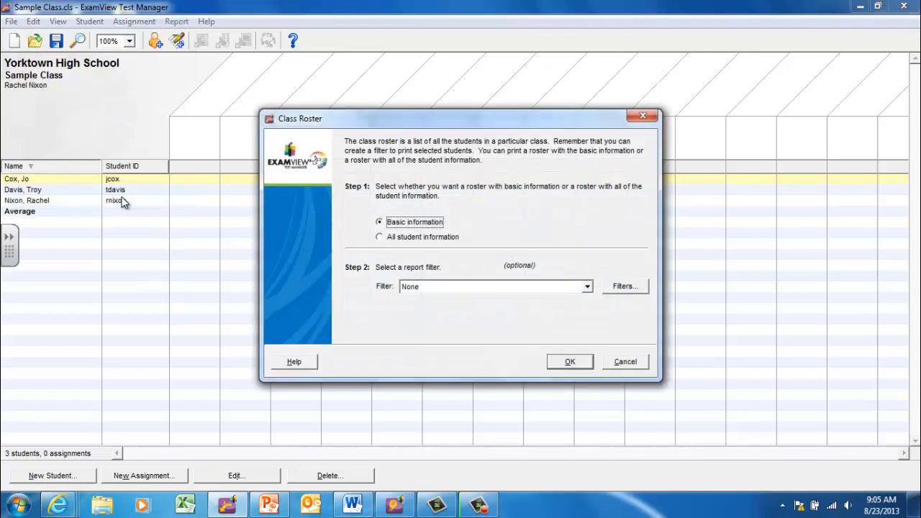
{"action": "left_click", "coordinate": [570, 362]}
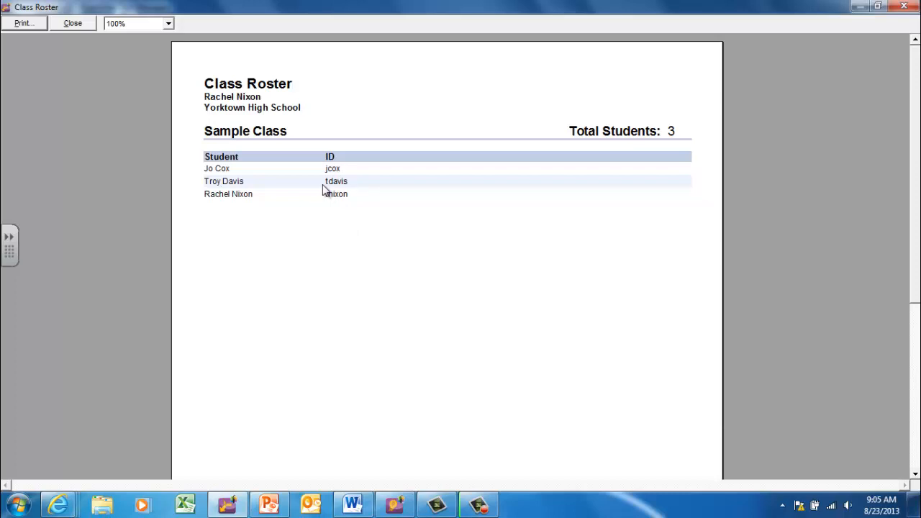
{"action": "left_click", "coordinate": [80, 25]}
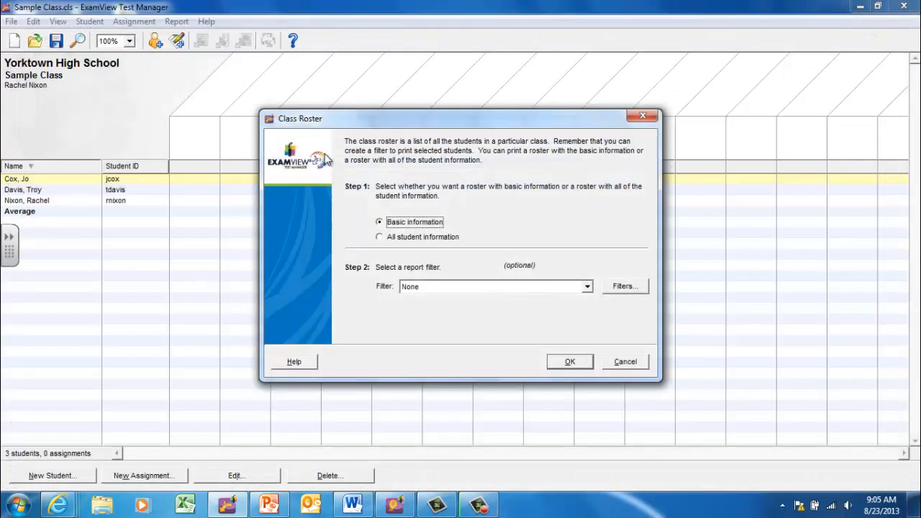
{"action": "left_click", "coordinate": [623, 361]}
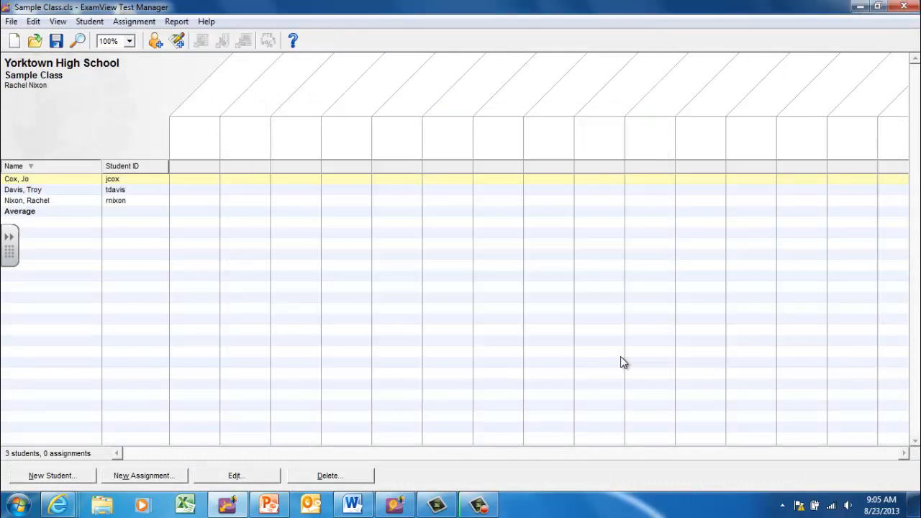